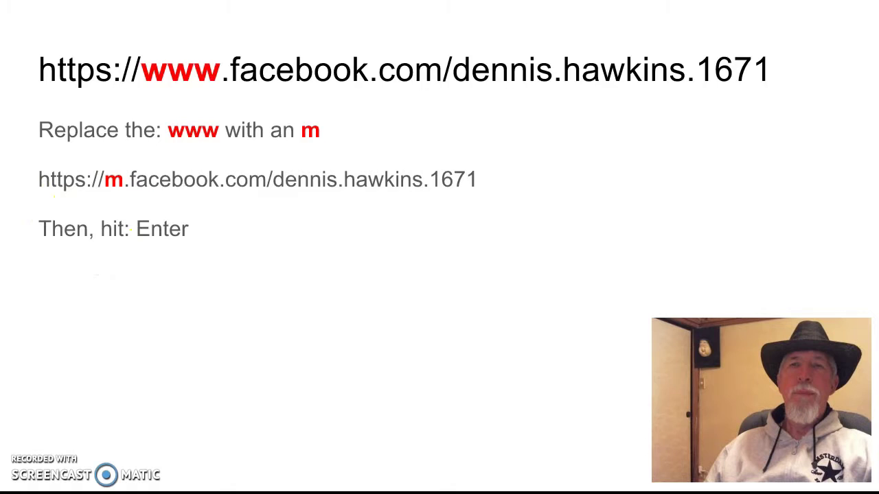
key("Right")
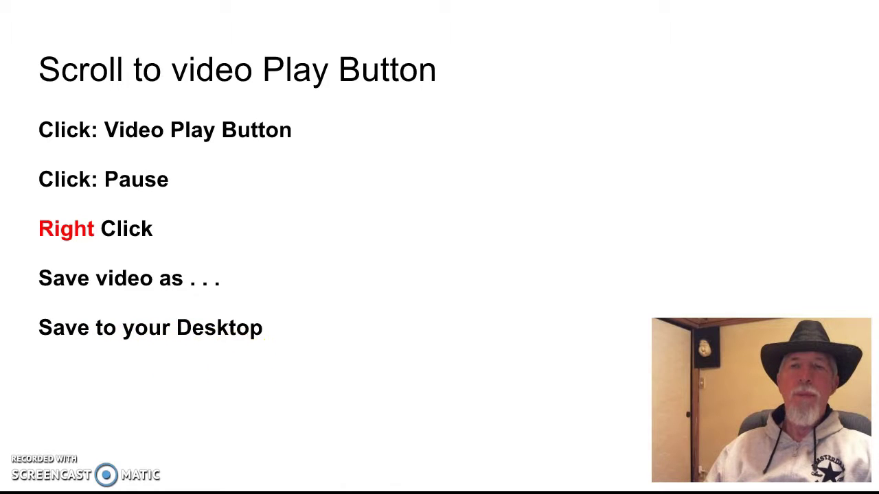
key("Right")
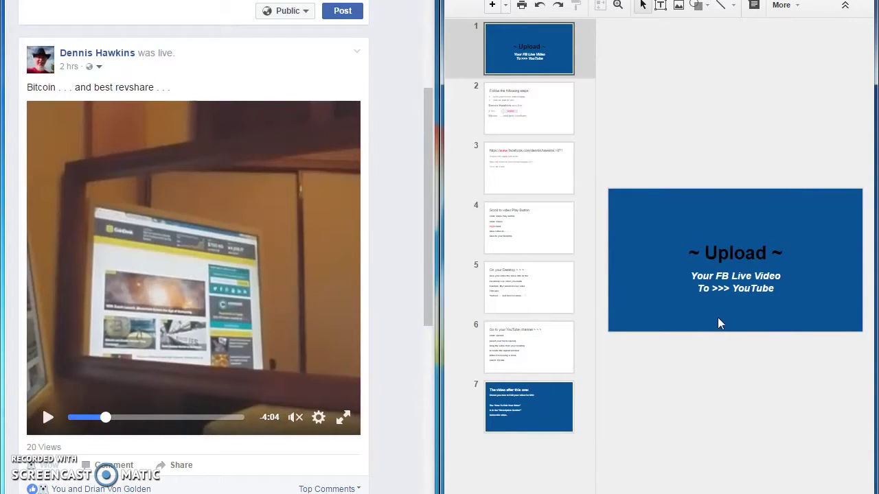
Open the live video replay through its post's date and time, and load the mobile m.facebook.com version of the profile
left_click(722, 298)
key("Down")
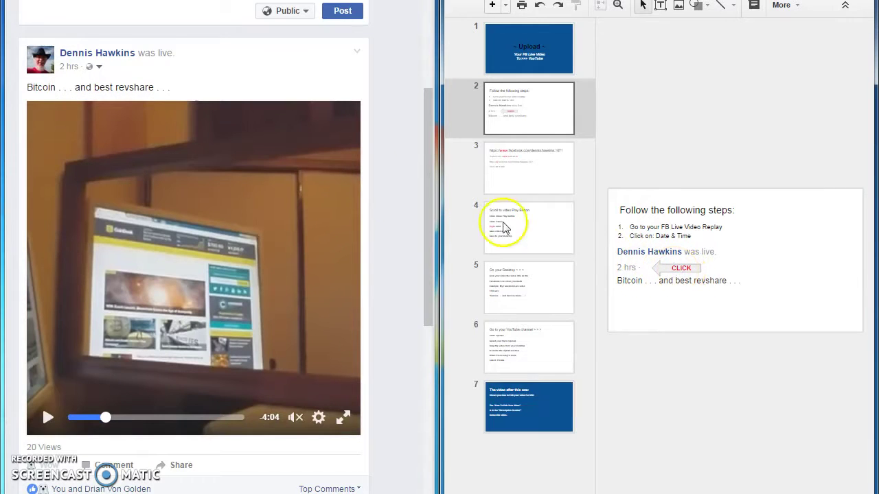
left_click(68, 66)
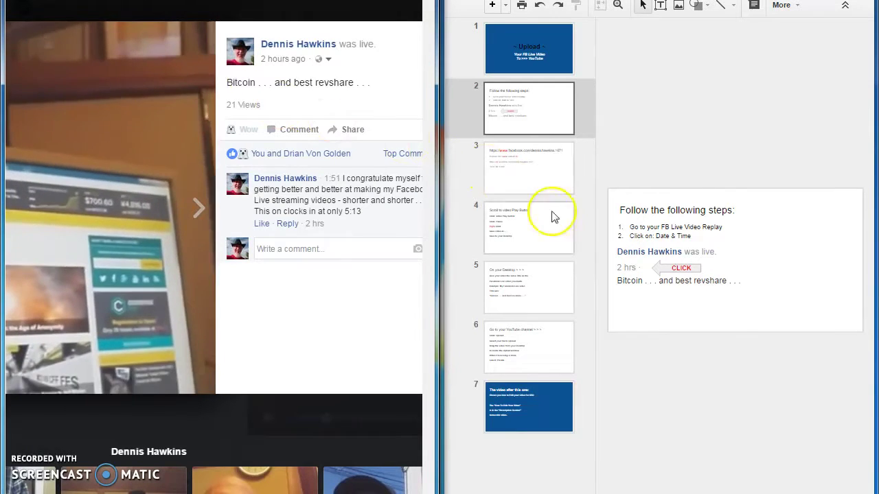
key("Down")
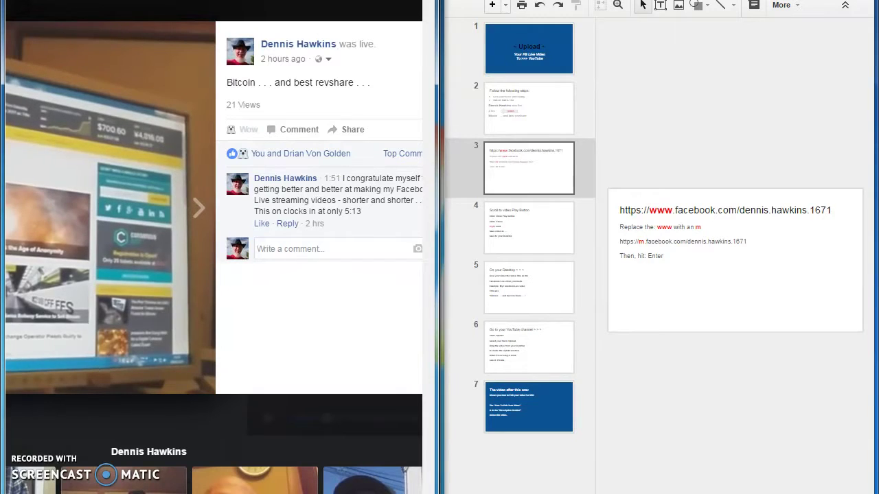
key("Return")
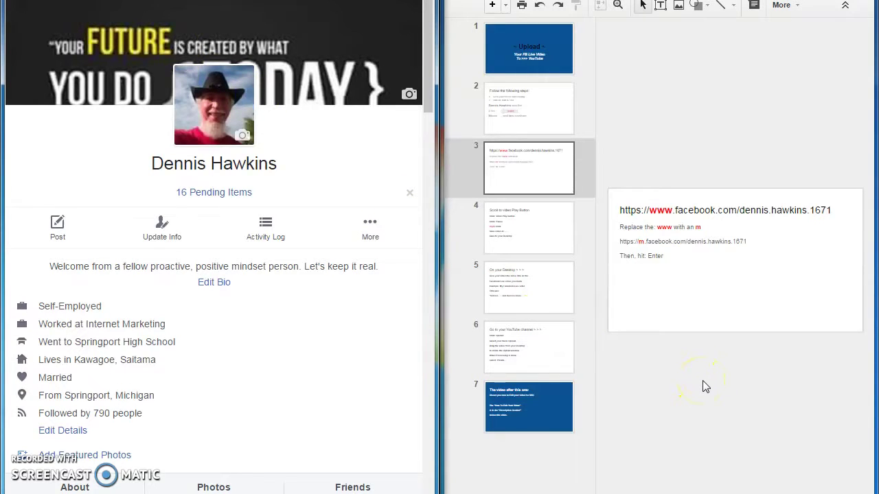
Find the "Bitcoin . . . and best revshare . . ." live video on the mobile profile, start playback and pause it
key("Down")
left_click(748, 327)
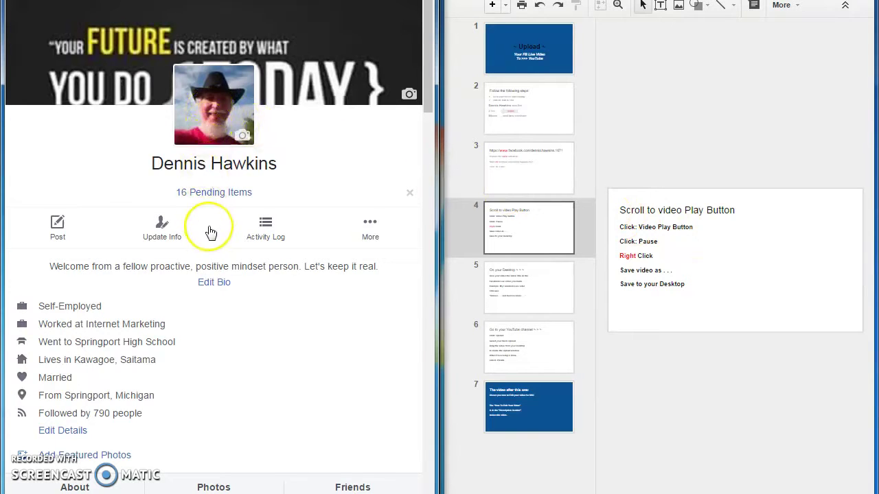
scroll(210, 233, "down", 10)
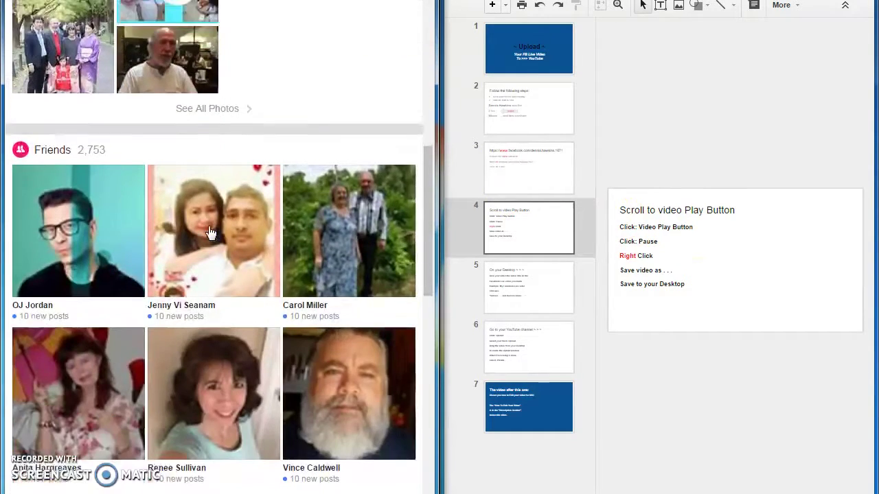
scroll(210, 234, "down", 7)
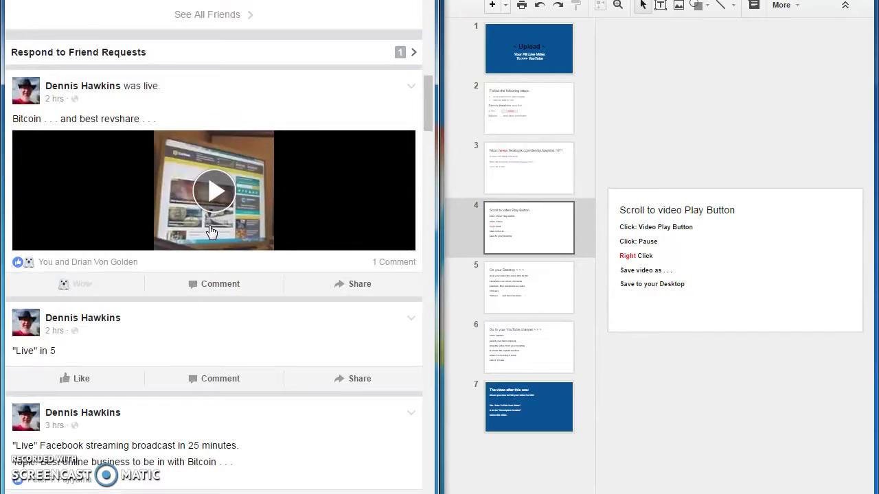
scroll(210, 234, "down", 1)
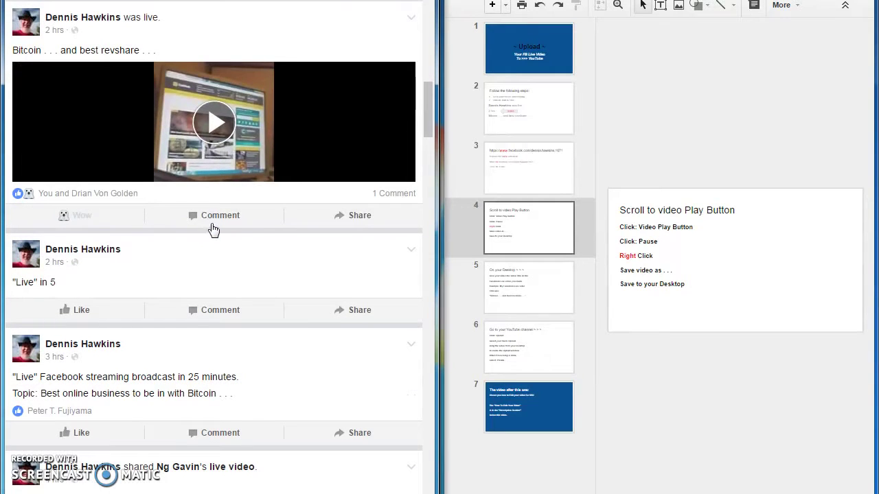
left_click(230, 142)
left_click(213, 125)
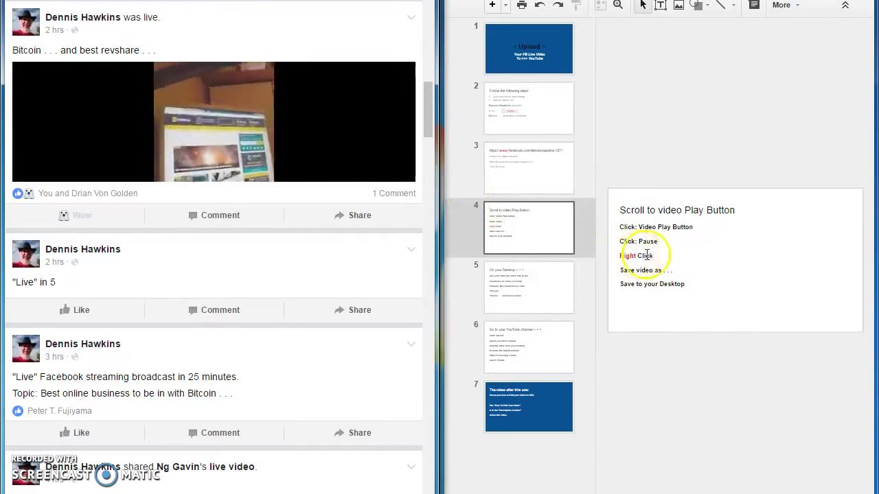
mouse_move(49, 167)
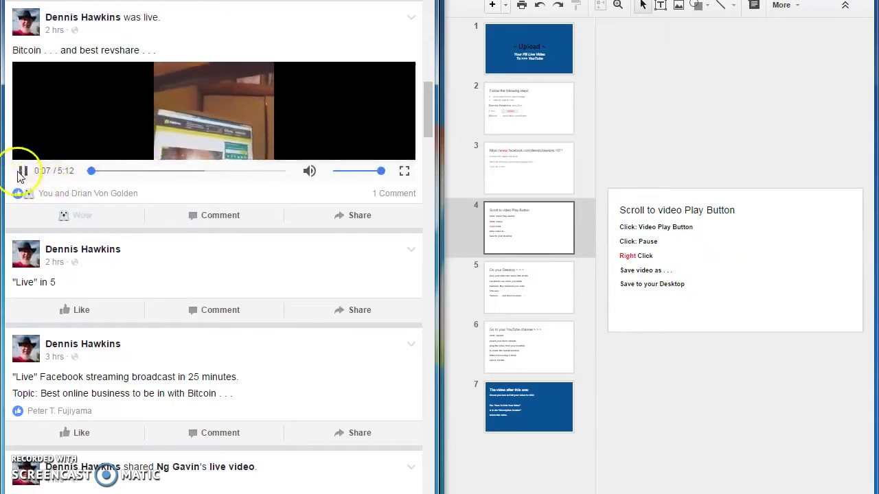
left_click(23, 171)
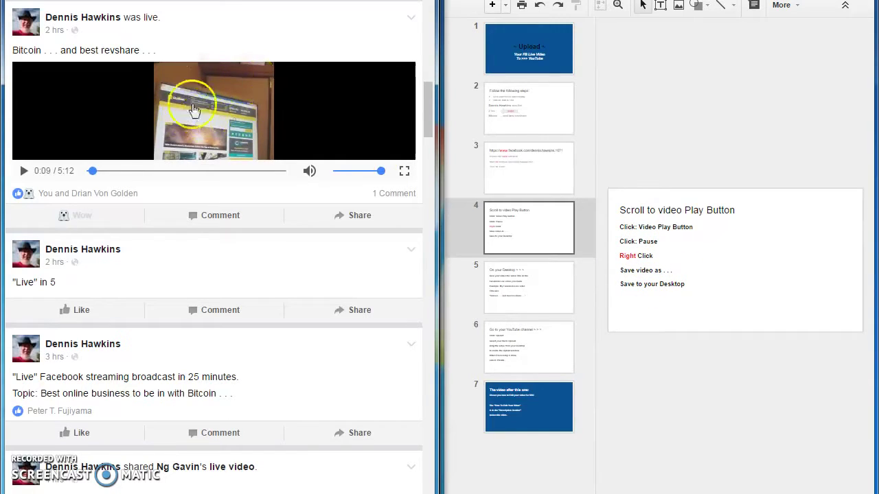
Start saving the paused video as an MP4 file and name it "Bitcoin and best revshare"
right_click(221, 131)
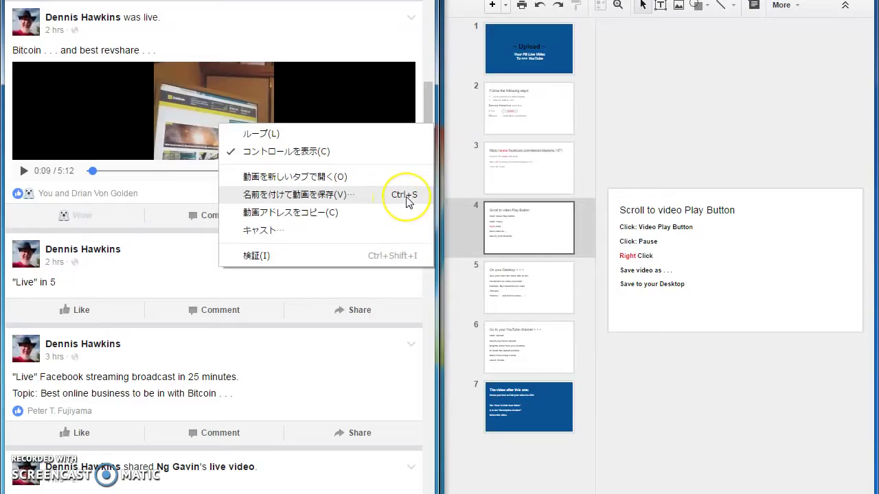
left_click(301, 197)
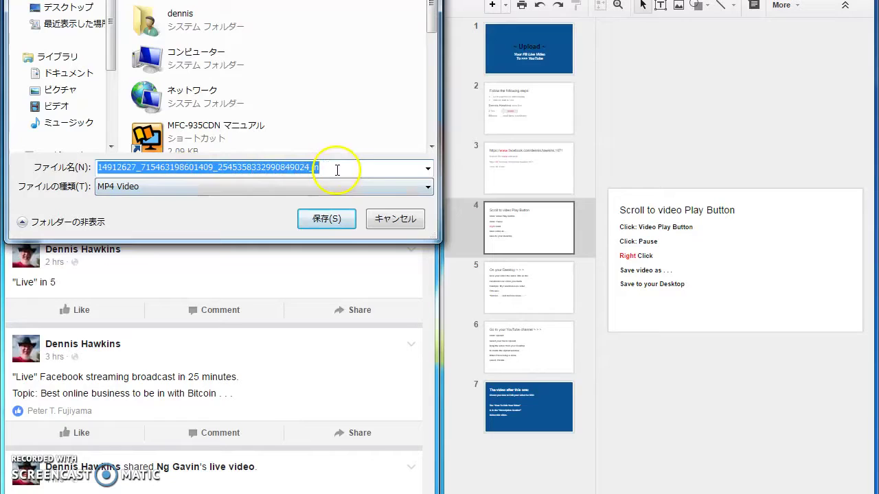
left_click(671, 352)
key("Page_Down")
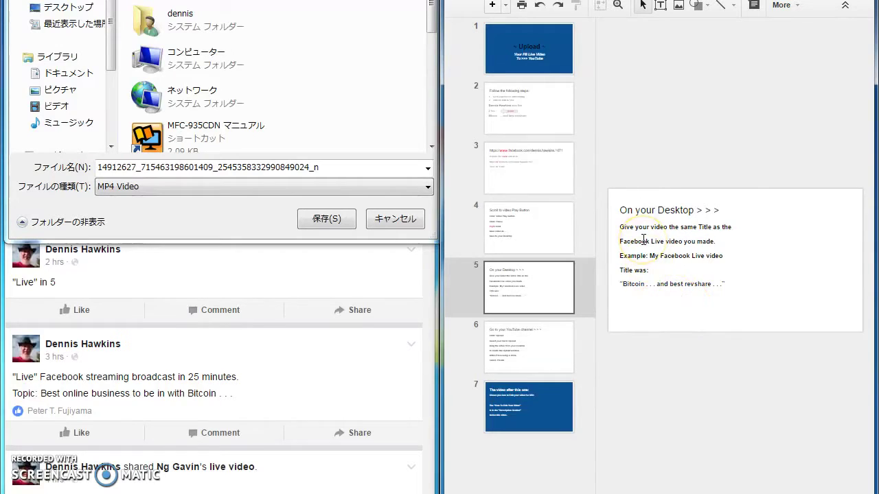
left_click(348, 171)
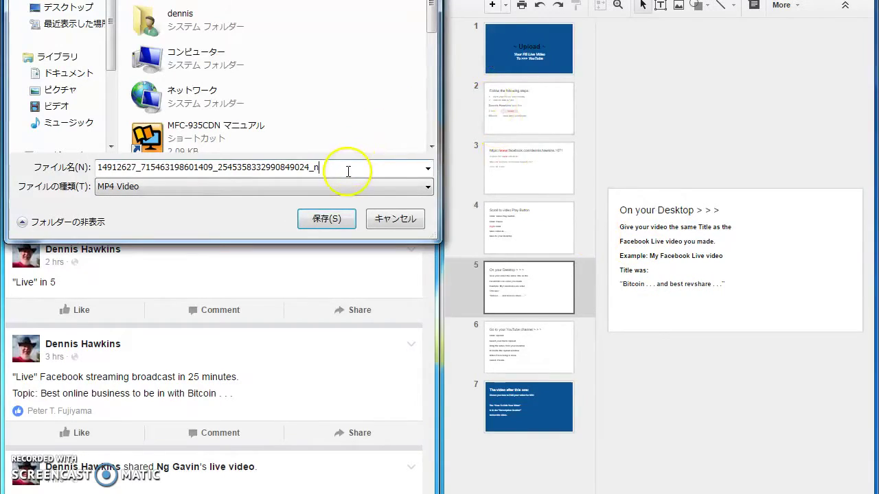
key("BackSpace")
key("BackSpace")
key("BackSpace")
key("BackSpace")
key("BackSpace")
key("BackSpace")
key("BackSpace")
key("BackSpace")
key("BackSpace")
key("BackSpace")
key("BackSpace")
key("BackSpace")
key("BackSpace")
key("BackSpace")
key("BackSpace")
key("BackSpace")
key("BackSpace")
key("BackSpace")
key("BackSpace")
key("BackSpace")
key("BackSpace")
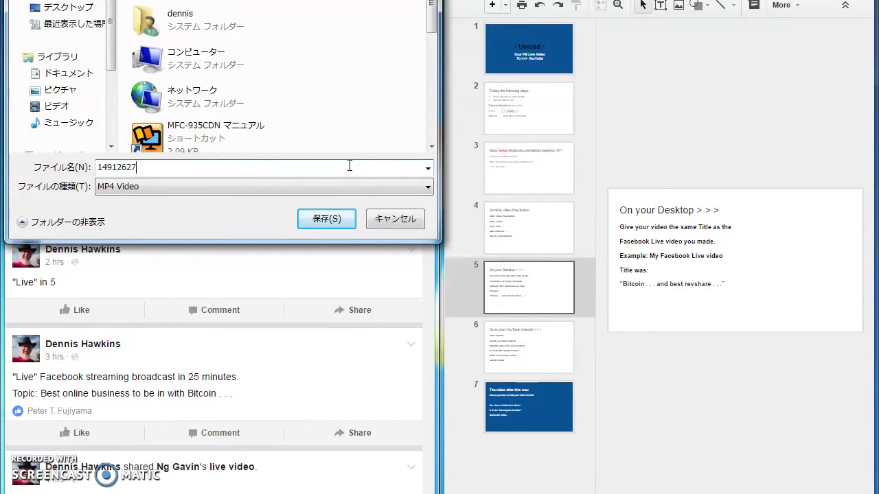
key("BackSpace")
key("BackSpace")
key("BackSpace")
key("BackSpace")
key("BackSpace")
key("BackSpace")
key("BackSpace")
key("BackSpace")
type("B")
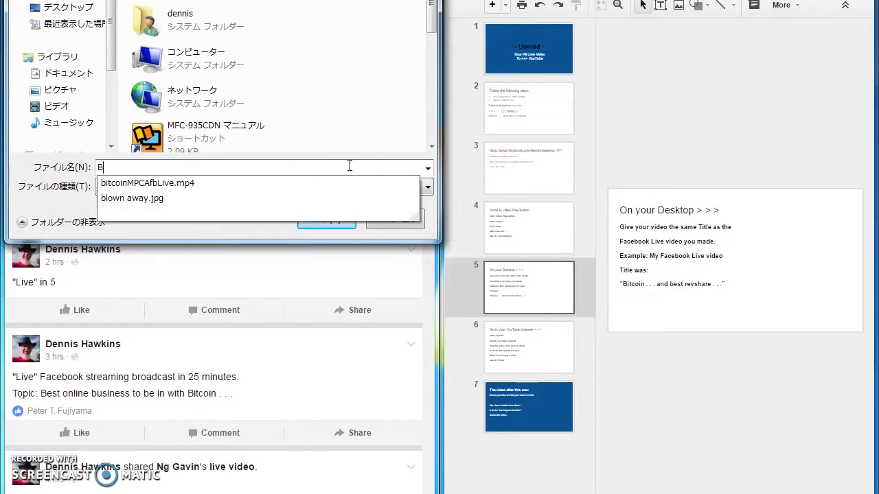
type("itcoin")
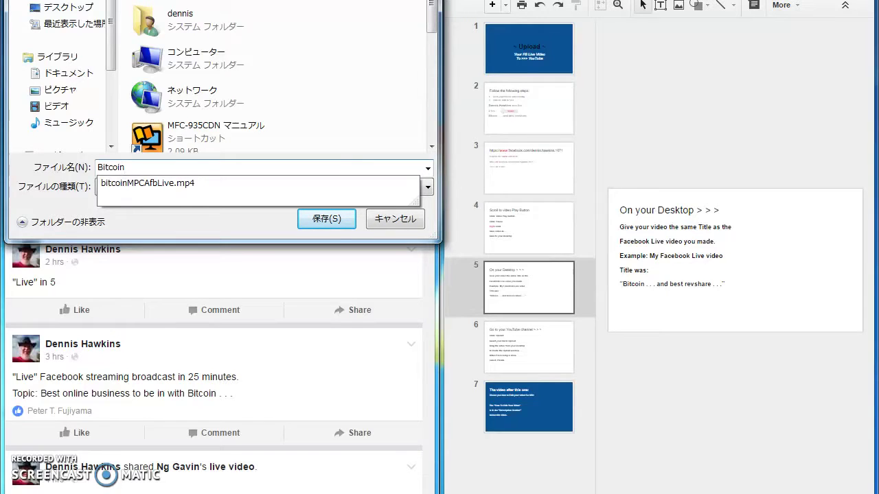
left_click(349, 166)
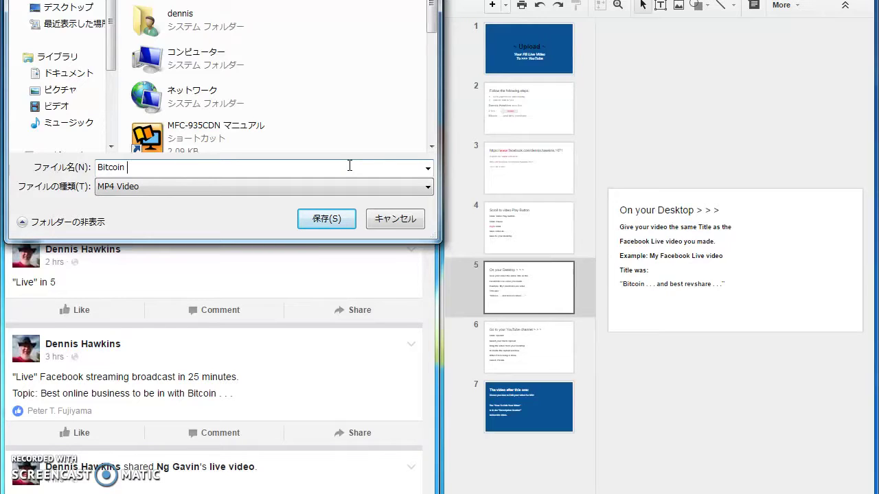
type("and best revshare")
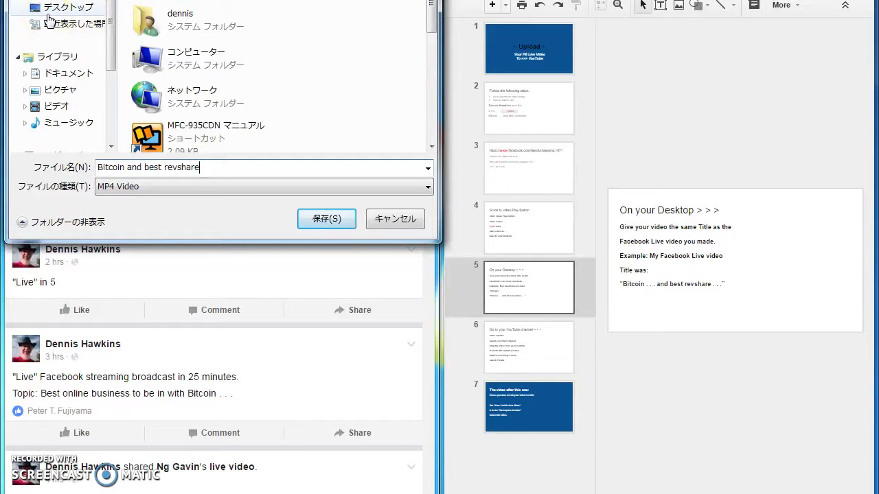
Save the video file to the Desktop and advance the presentation to the YouTube channel instructions slide
left_click(73, 14)
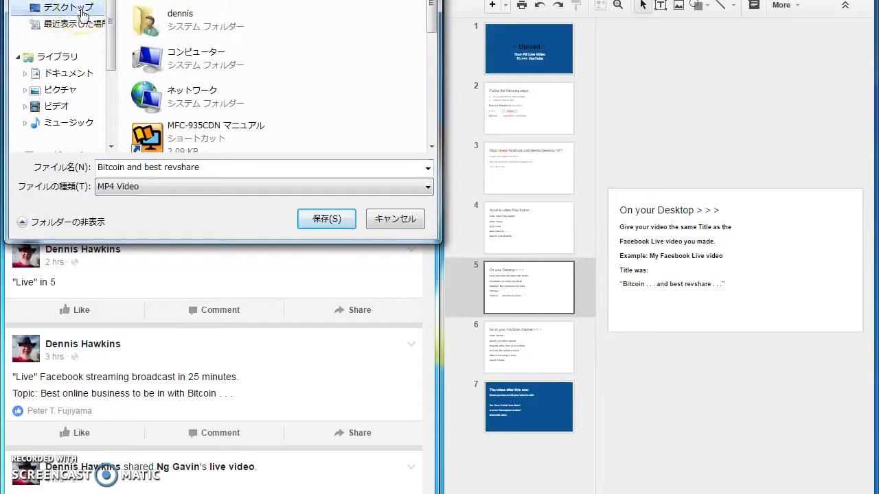
left_click(306, 226)
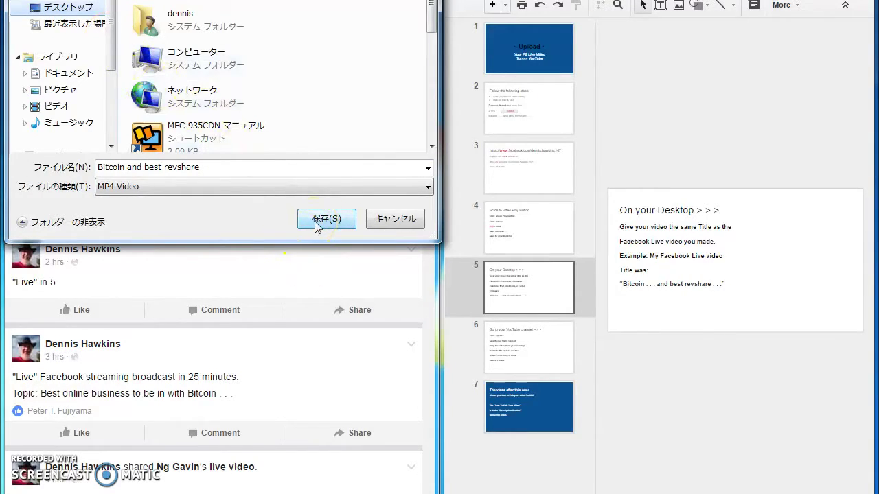
left_click(322, 226)
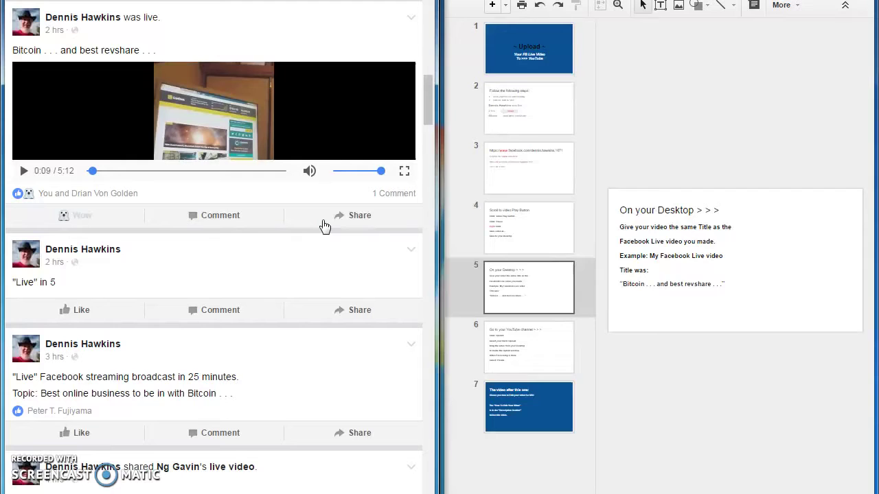
left_click(319, 222)
left_click(645, 359)
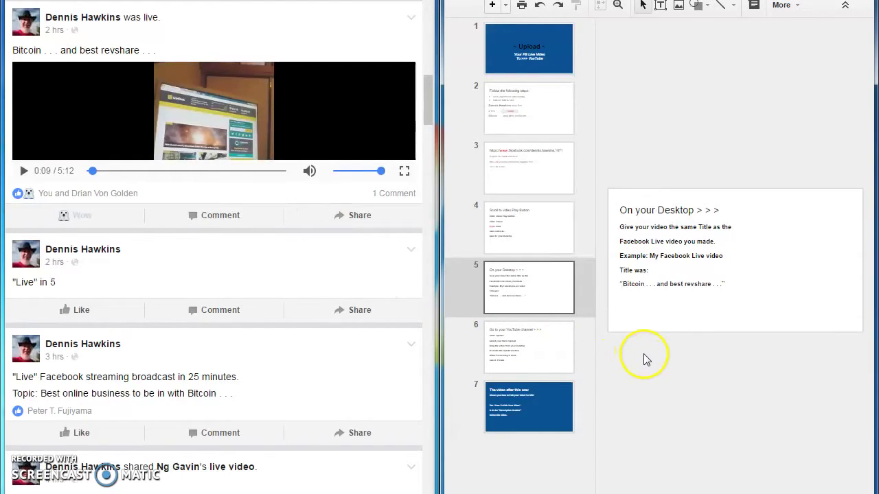
key("Down")
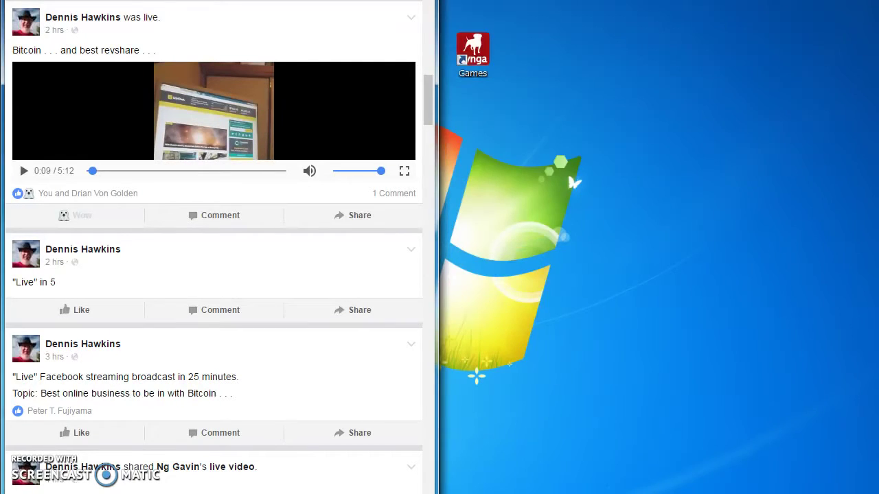
key("super+Up")
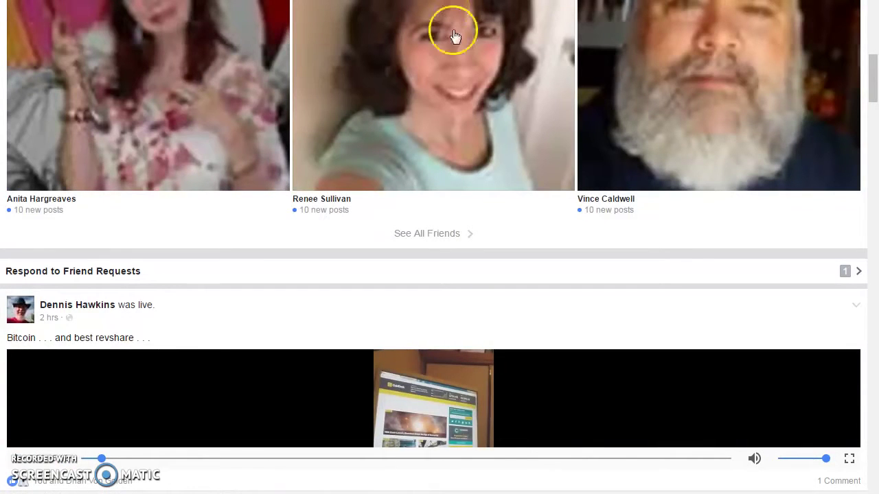
scroll(472, 102, "up", 2)
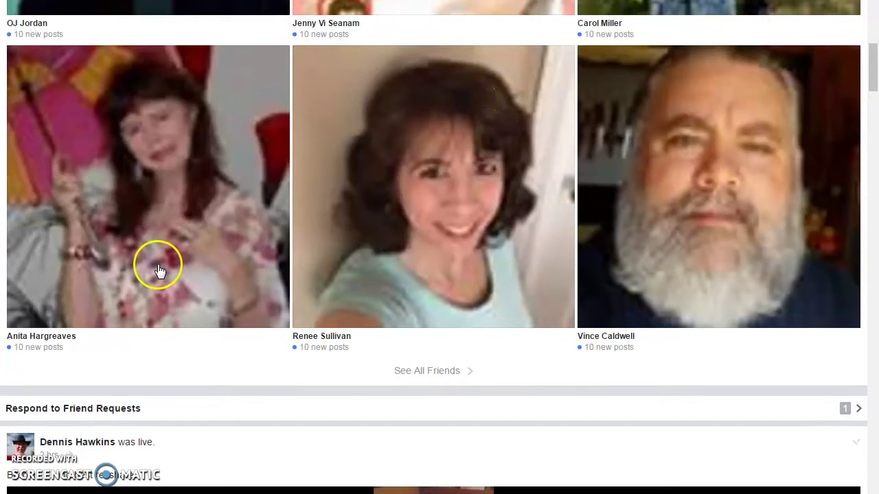
scroll(165, 253, "down", 5)
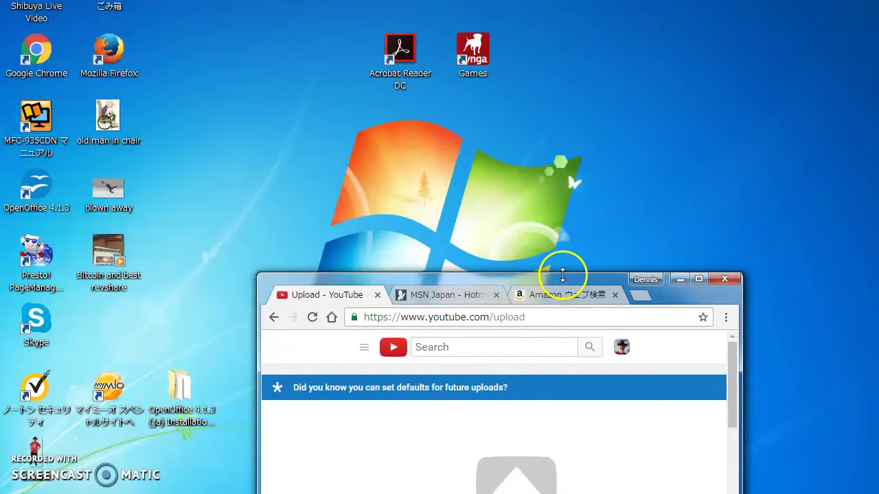
Position the YouTube upload window beside the desktop files, upload the "Bitcoin and best revshare" video and maximize the window
left_click_drag(562, 275, 605, 69)
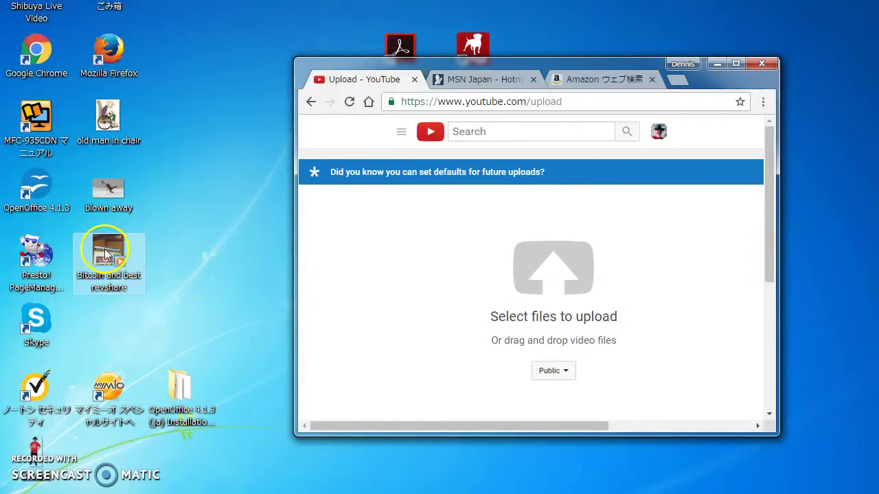
left_click_drag(104, 255, 530, 254)
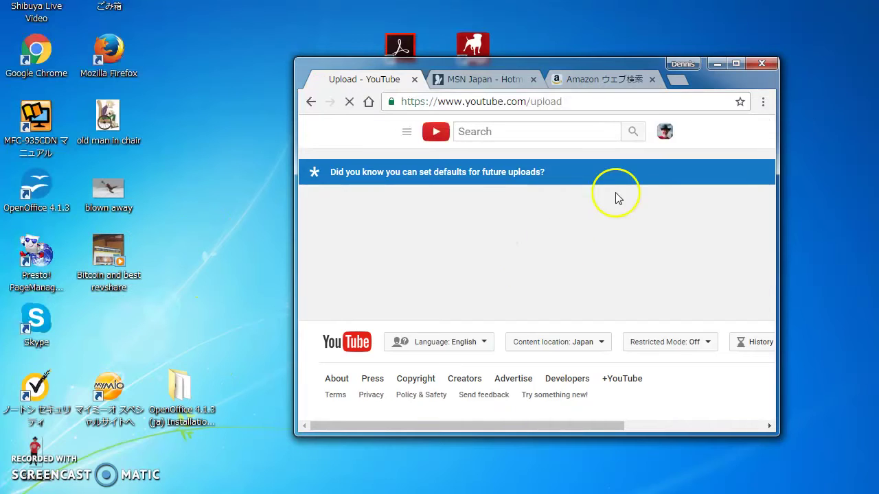
left_click(737, 63)
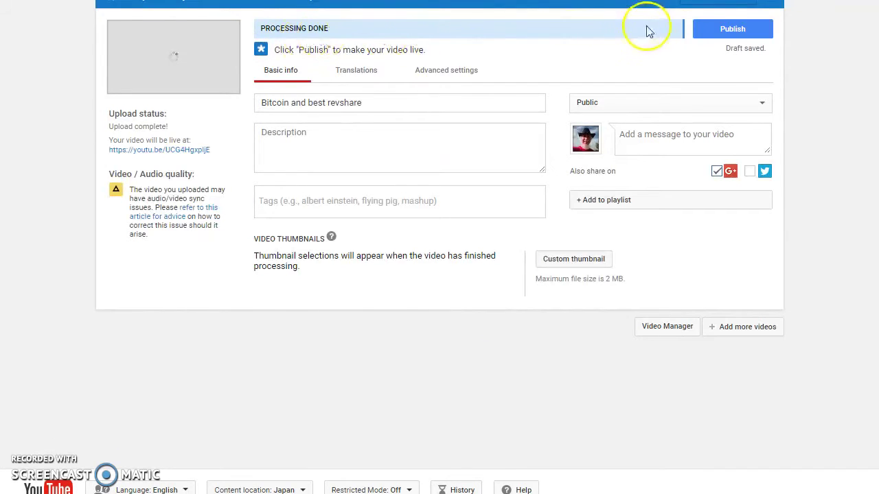
Set the uploaded video's privacy to Private and confirm the upload as done
left_click(765, 103)
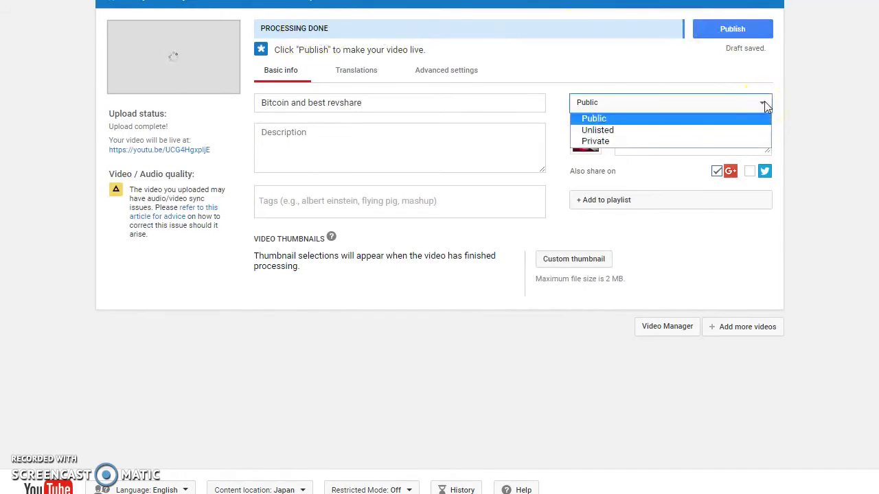
left_click(631, 142)
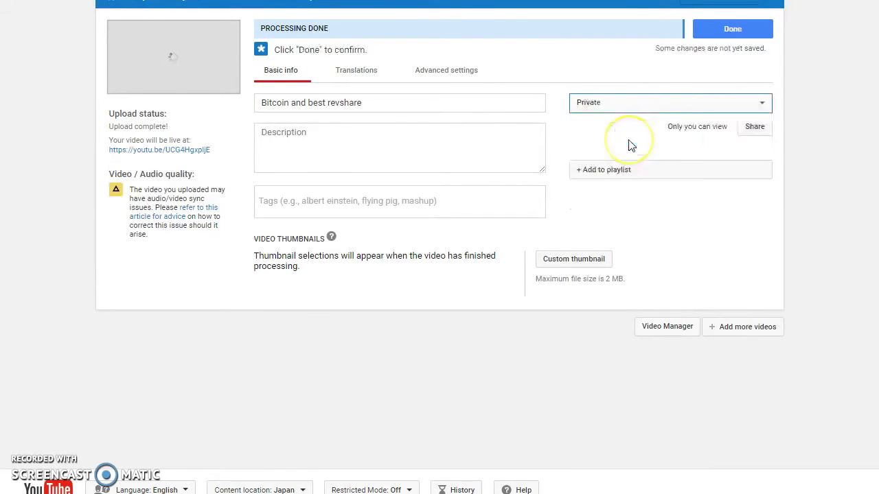
left_click(727, 29)
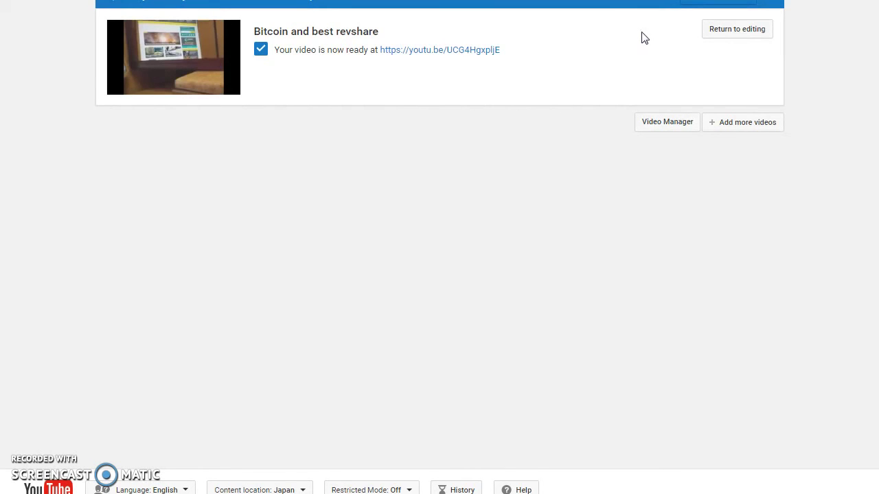
left_click(575, 268)
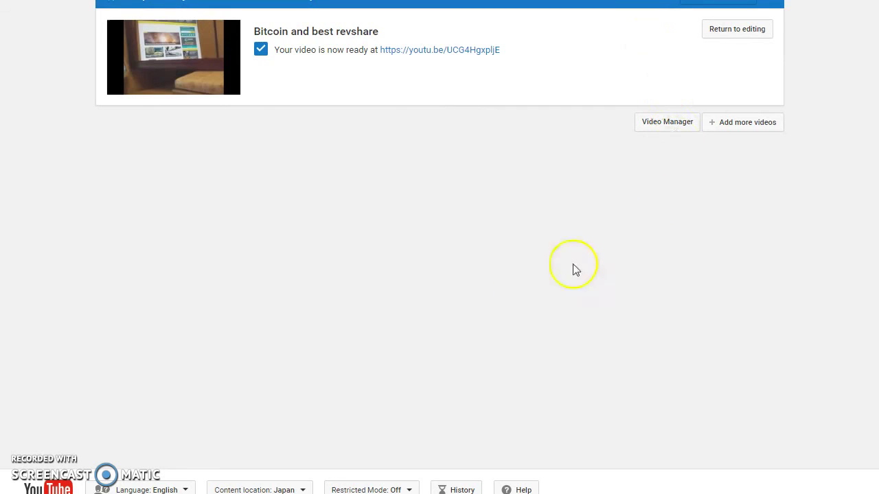